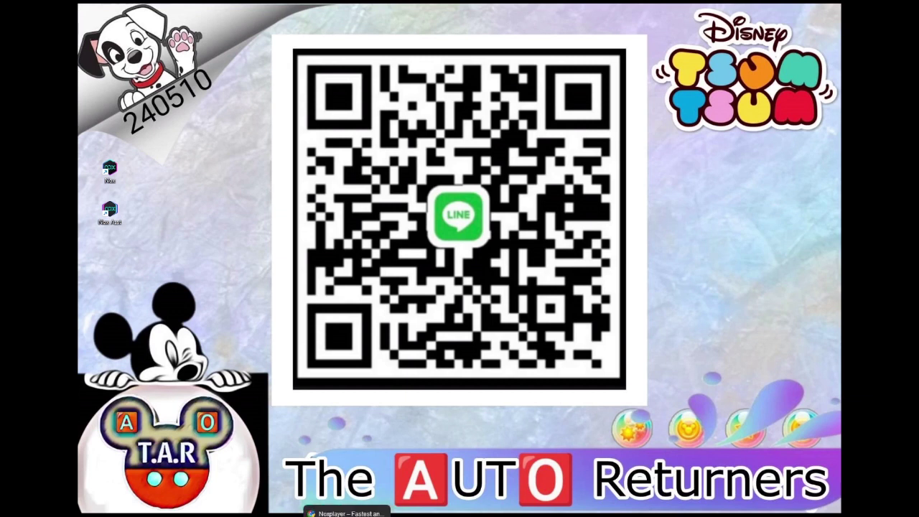
Step: Bring the Chrome window with the NoxPlayer download site to the front
click(347, 512)
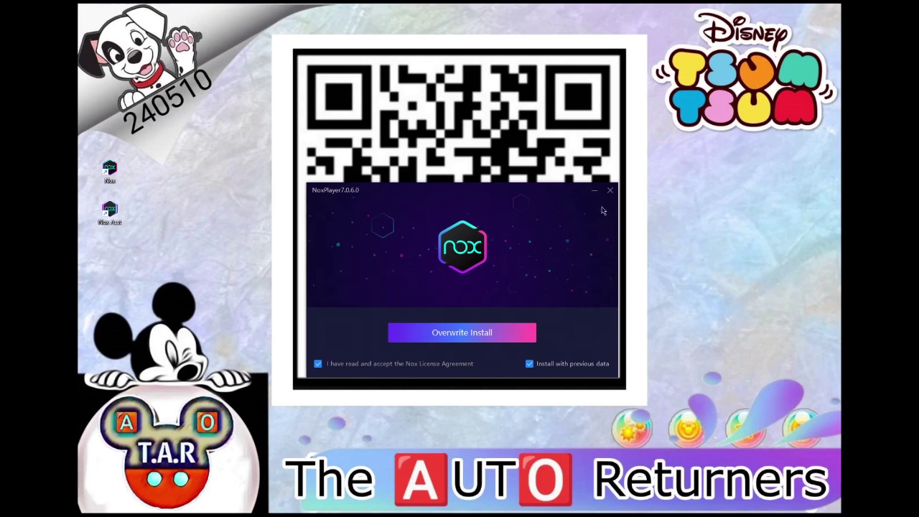
Step: Close the NoxPlayer 7.0.6.0 installer without installing
click(595, 191)
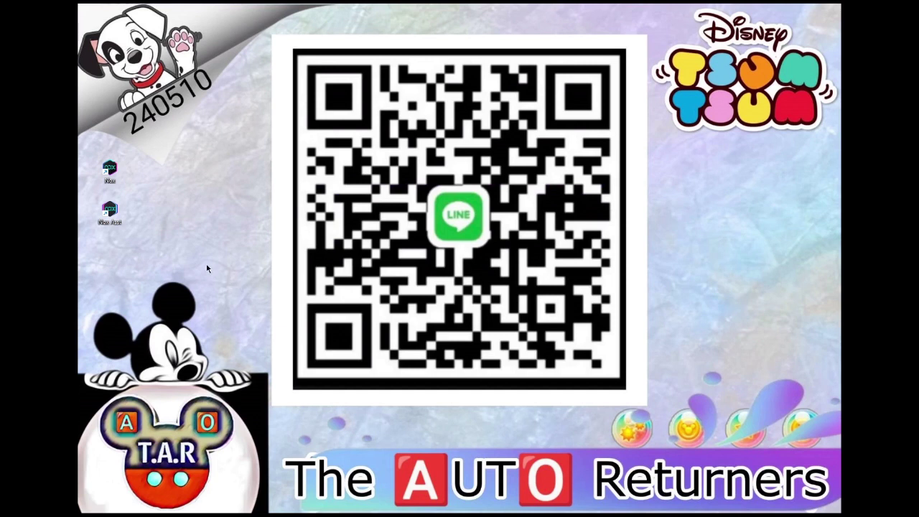
Step: Launch Nox Asst and add an official Android 7 (32bit) emulator, NoxPlayer3
double_click(109, 210)
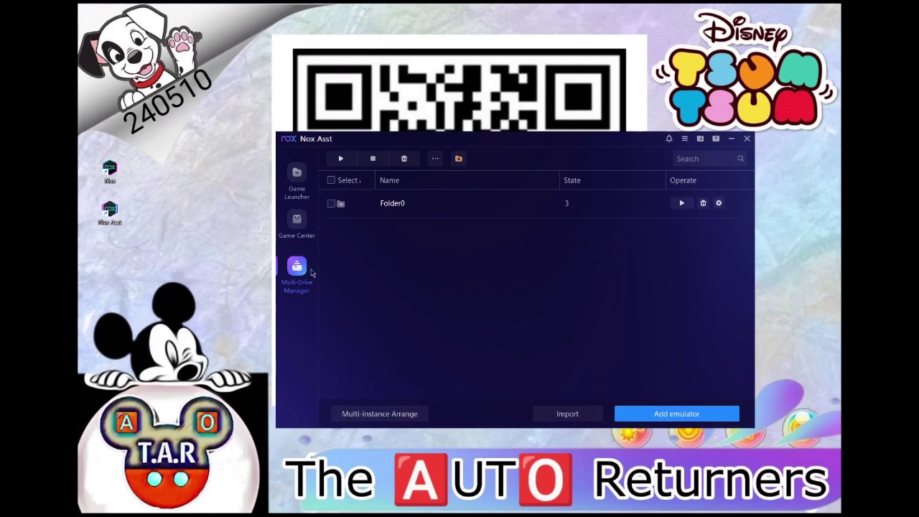
click(686, 415)
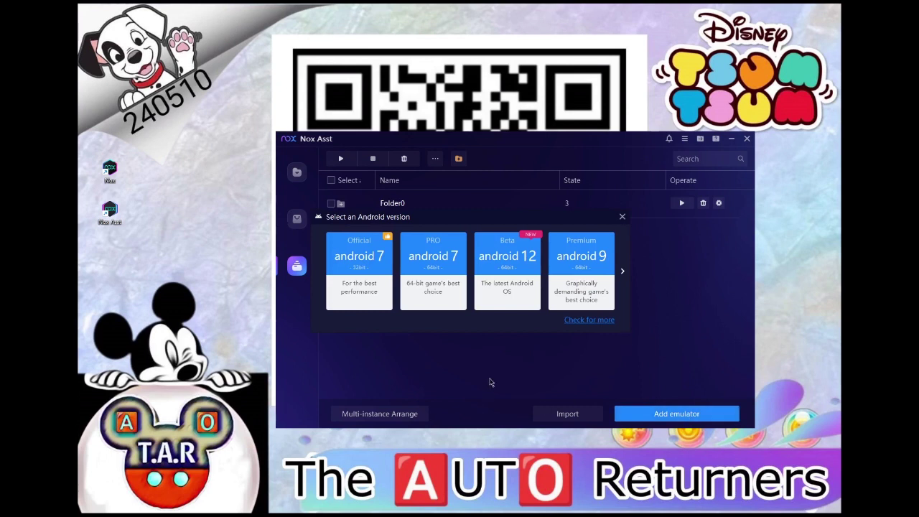
drag(471, 220, 521, 231)
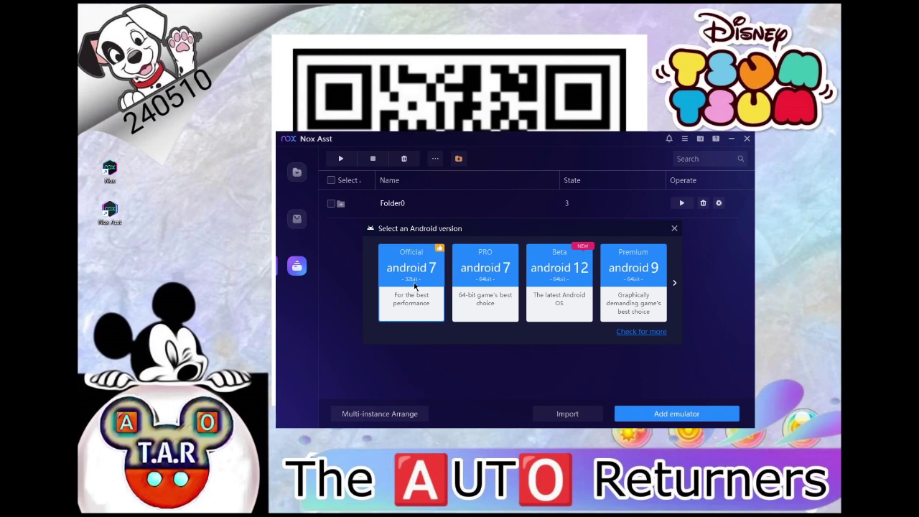
click(415, 286)
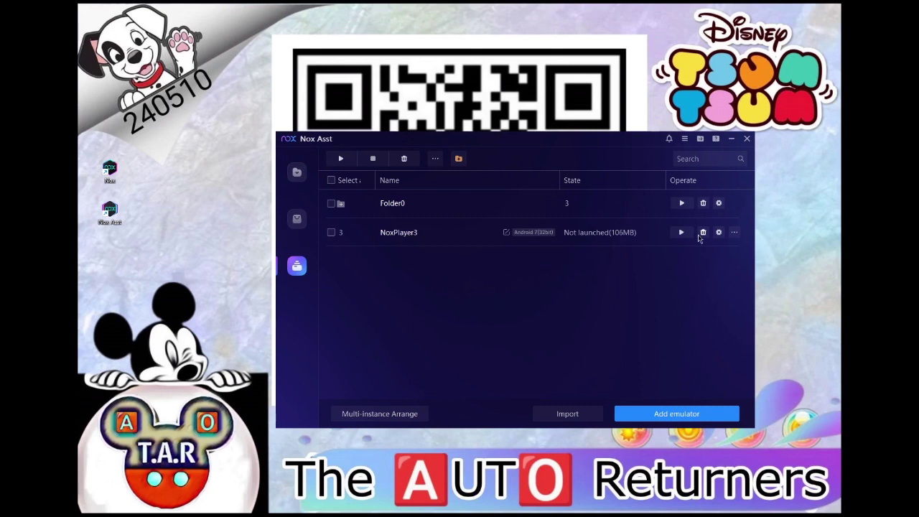
Step: Set NoxPlayer3's resolution to Custom: width 480, height 800, DPI 160
click(718, 233)
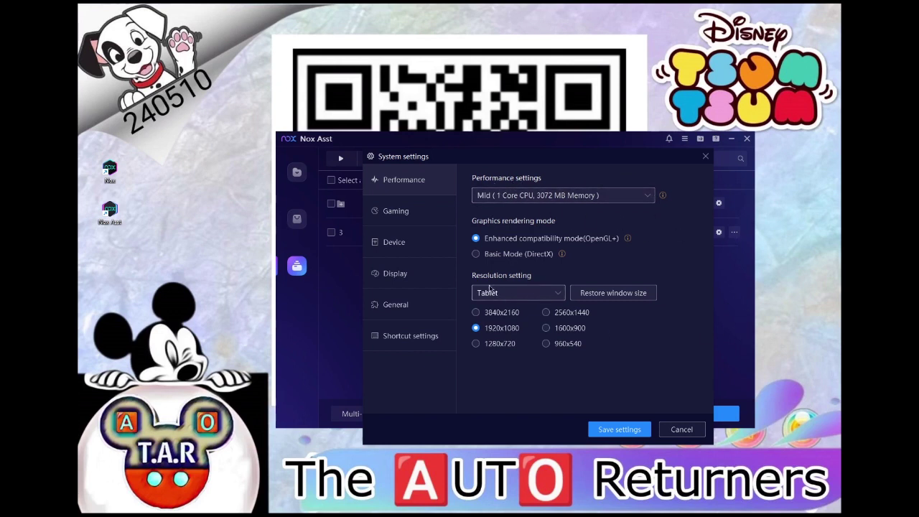
click(558, 294)
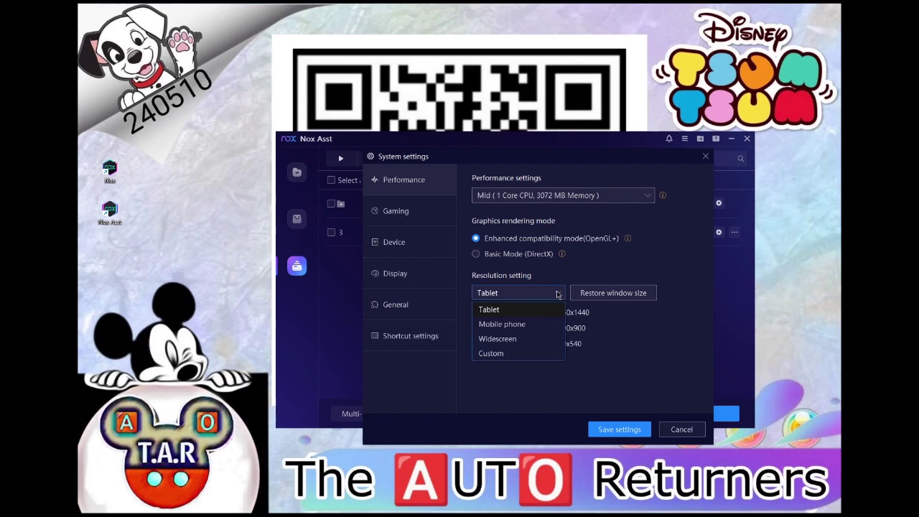
click(517, 353)
double_click(522, 311)
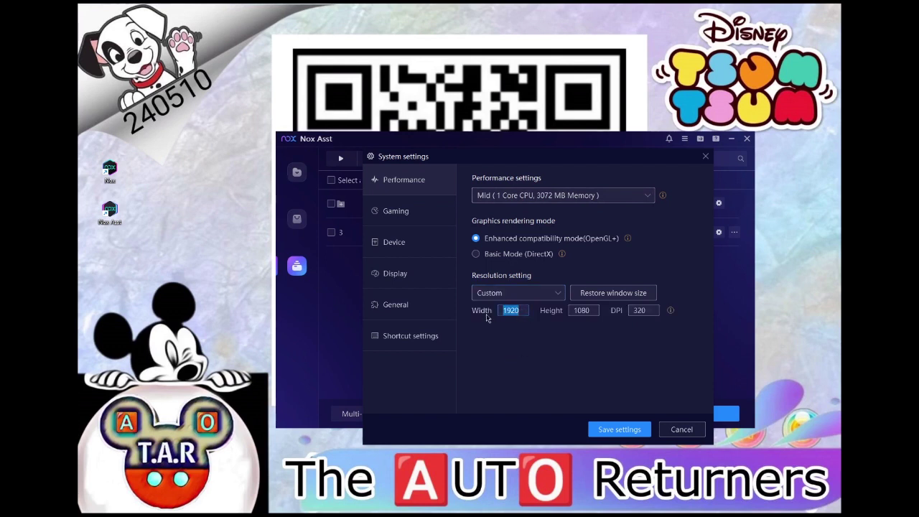
text(480)
double_click(592, 312)
text(800)
double_click(646, 313)
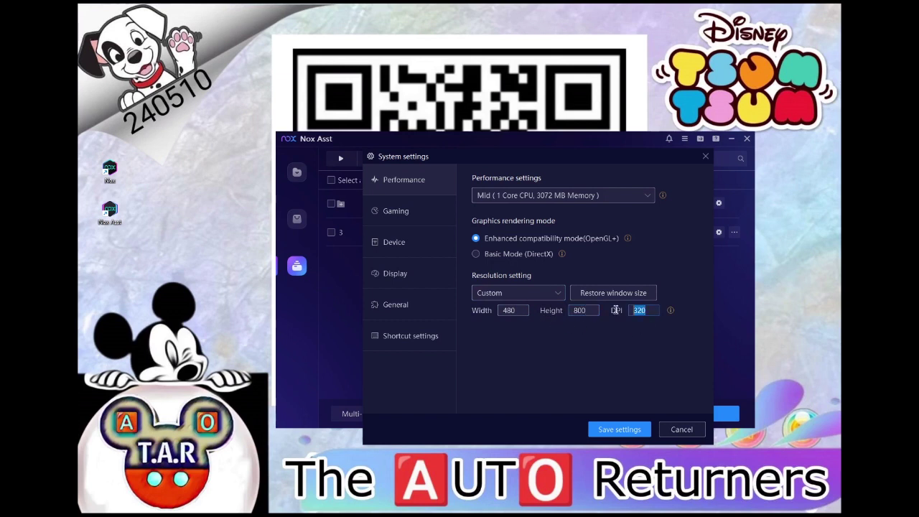
text(160)
Step: Set NoxPlayer3 to 60 fps, enable Root, and save its settings
click(406, 212)
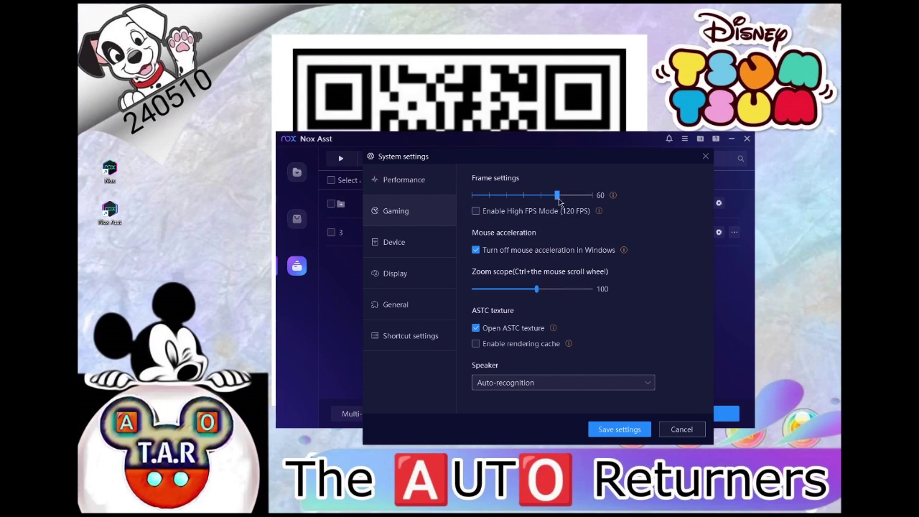
drag(559, 201, 557, 203)
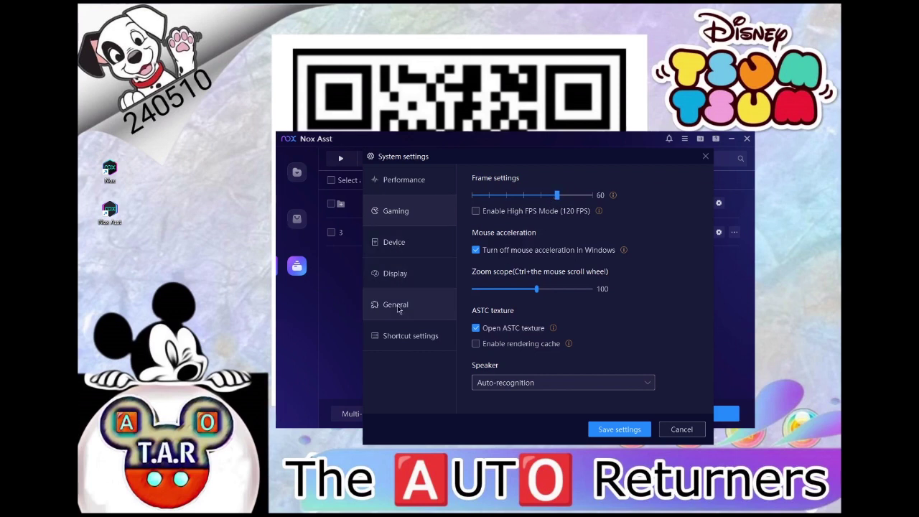
click(397, 306)
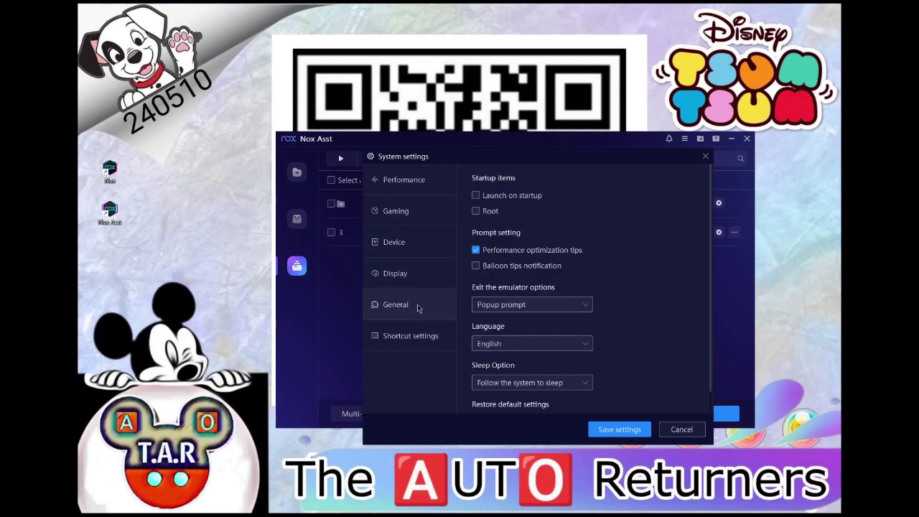
click(476, 211)
click(619, 430)
click(599, 291)
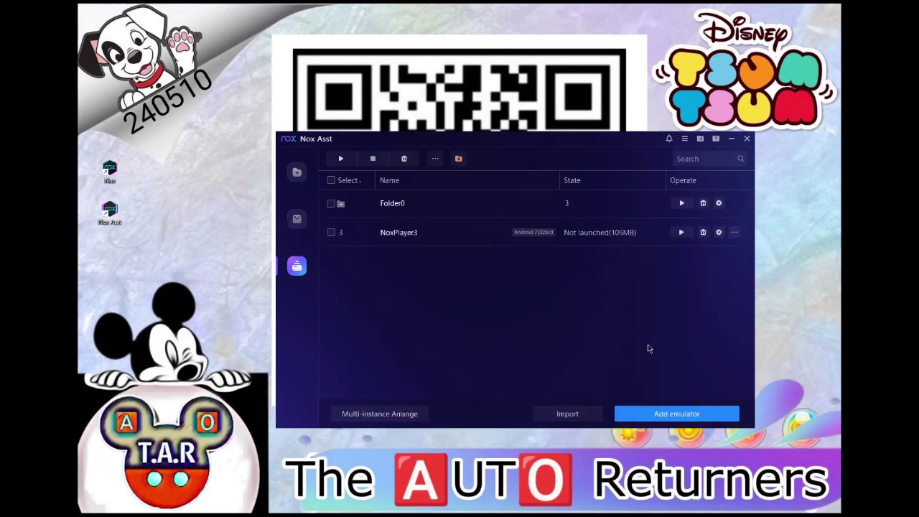
Step: Launch NoxPlayer3 from Nox Asst and let it boot to the Android home screen
click(682, 233)
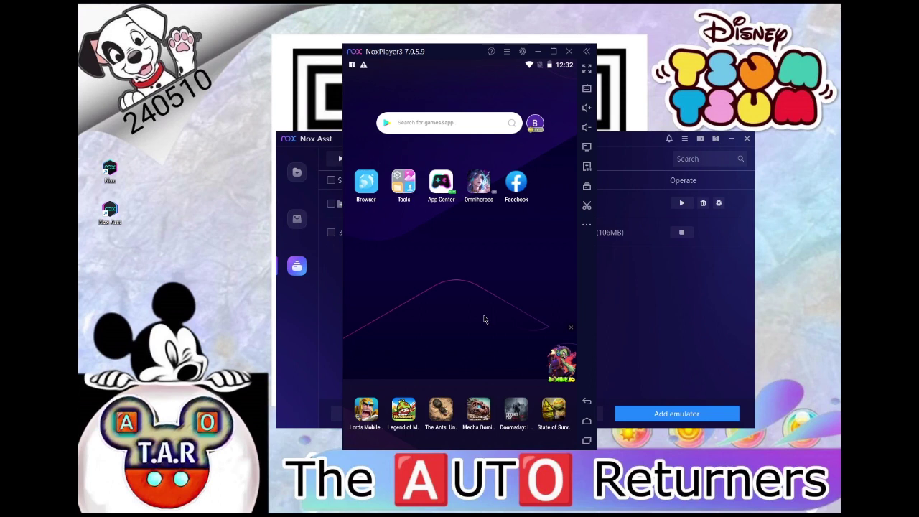
Step: Dismiss the Facebook banner and open About tablet in Android Settings from the Tools folder
drag(472, 94, 475, 71)
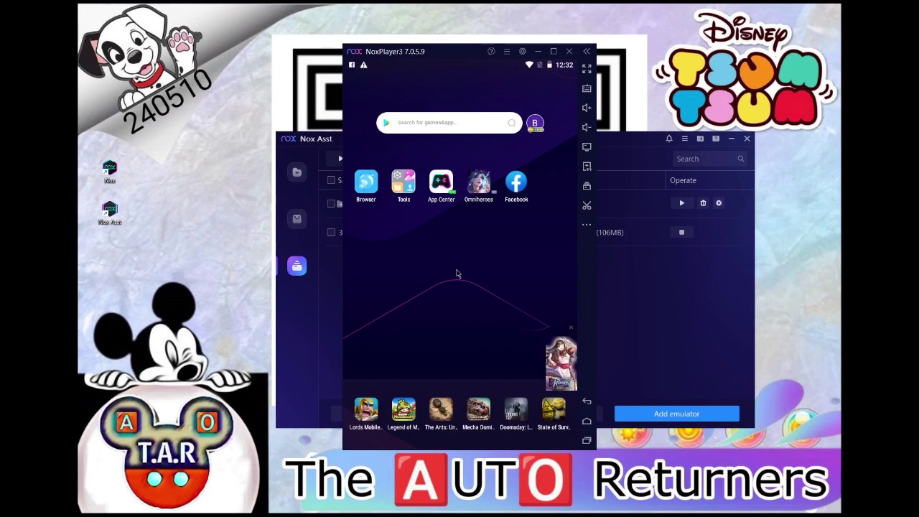
click(406, 187)
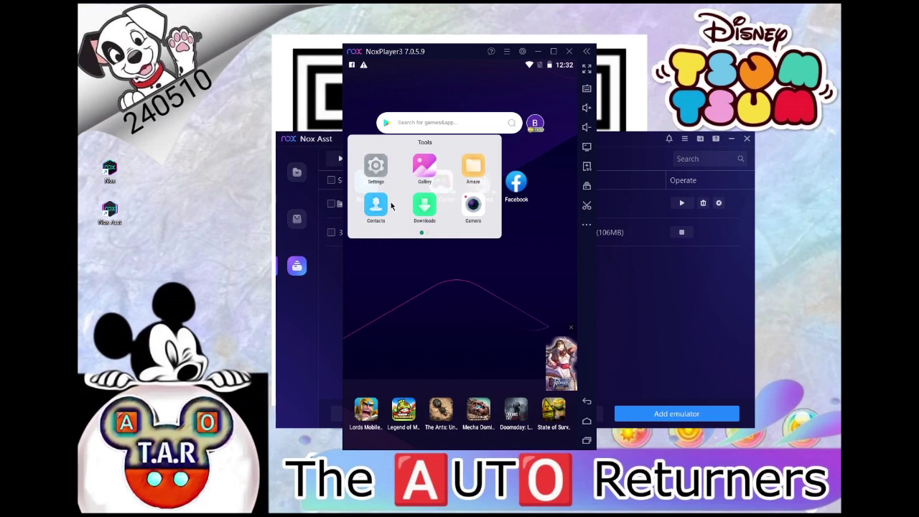
click(378, 170)
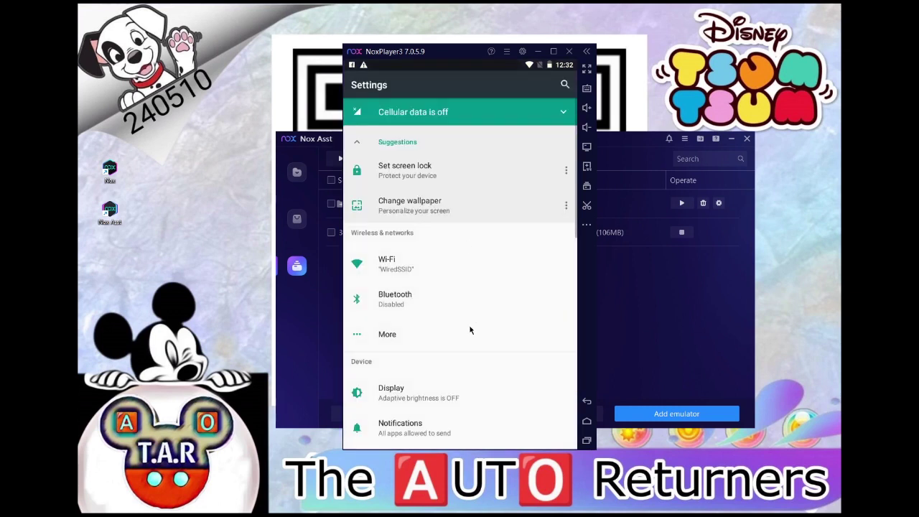
scroll(451, 362, down, 3)
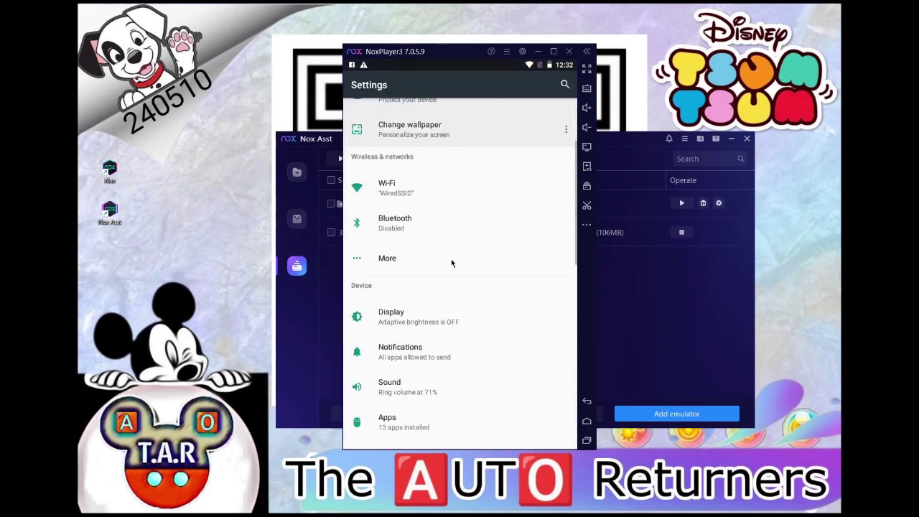
scroll(454, 428, down, 10)
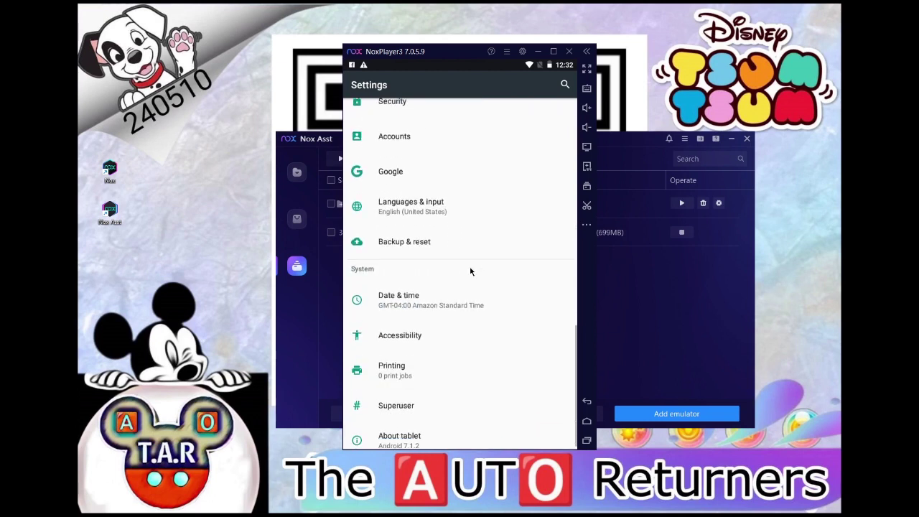
click(415, 436)
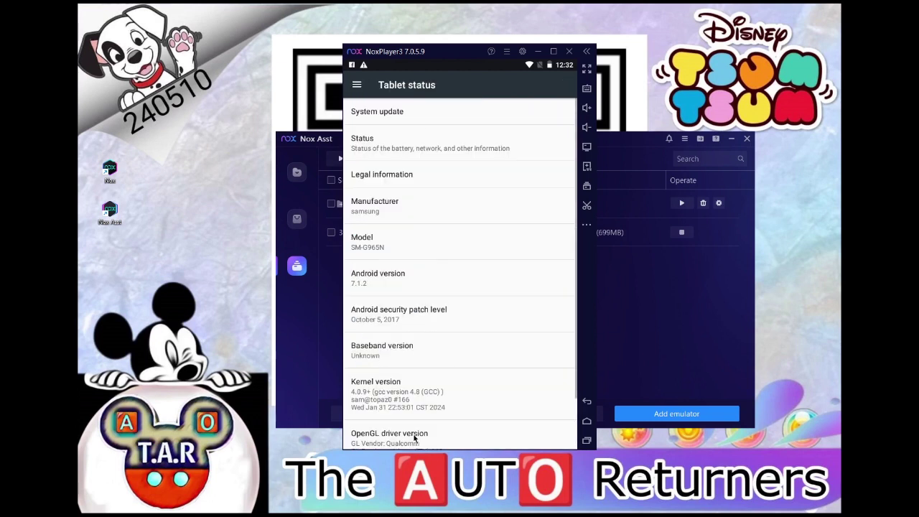
Step: Unlock developer mode by tapping Build number seven times
scroll(439, 268, down, 2)
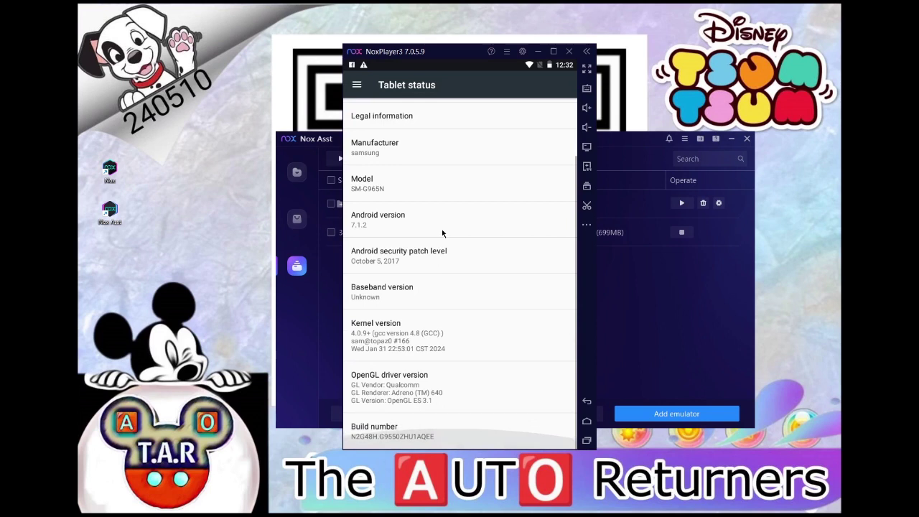
click(394, 432)
click(393, 432)
click(394, 435)
click(393, 435)
click(394, 435)
click(393, 434)
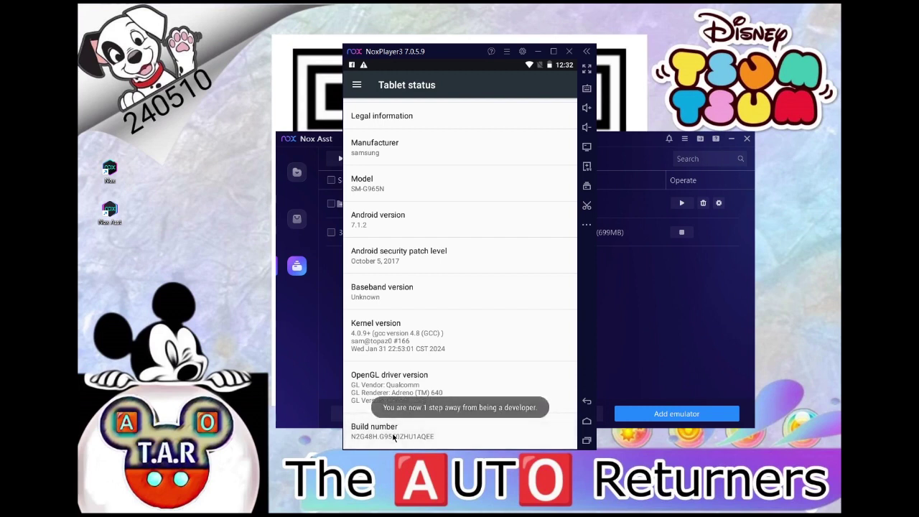
click(394, 434)
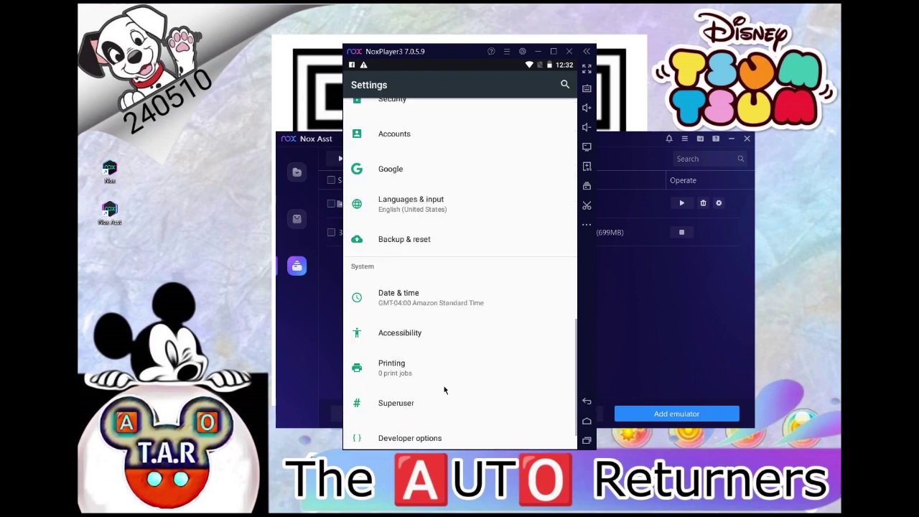
scroll(439, 323, down, 1)
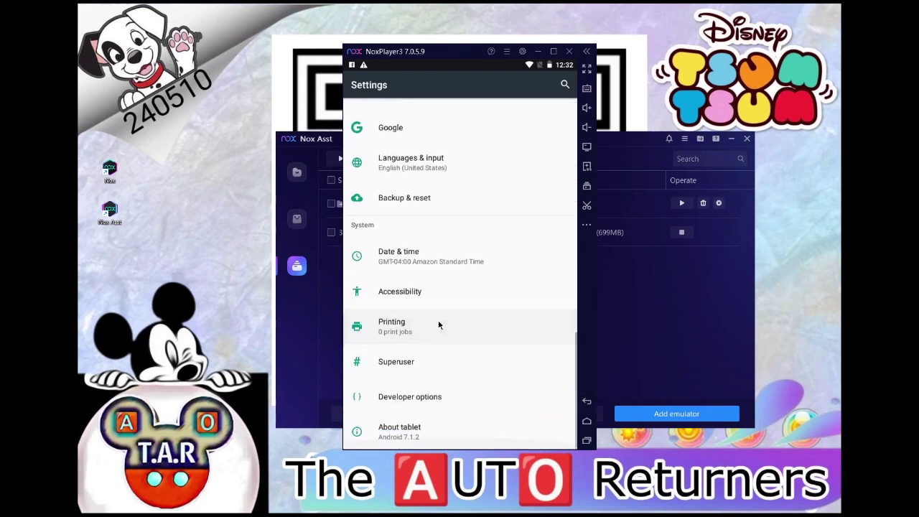
Step: Enable Stay awake and USB debugging in Developer options, then return to the home screen
click(424, 397)
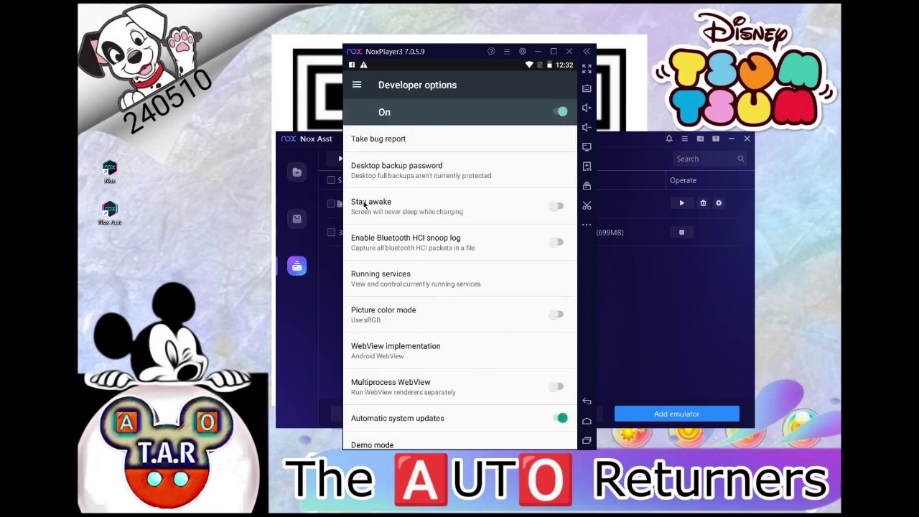
click(559, 207)
scroll(488, 306, down, 5)
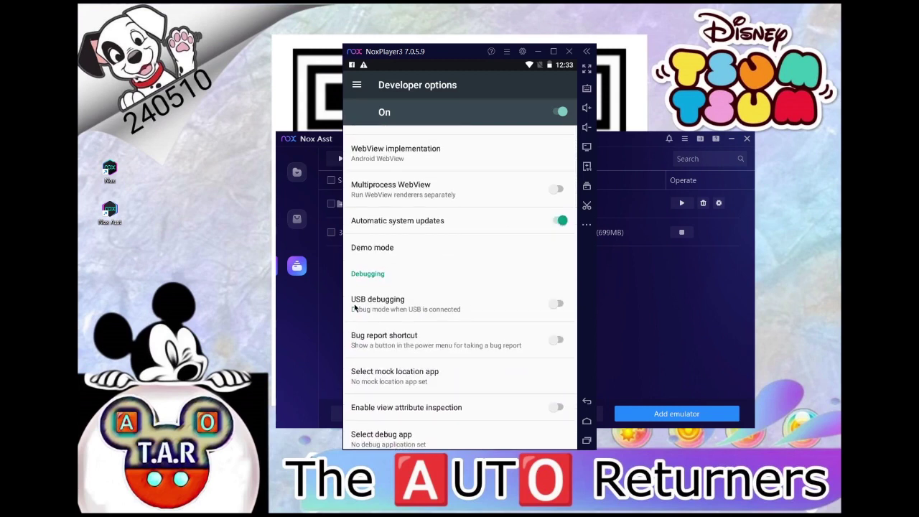
click(557, 304)
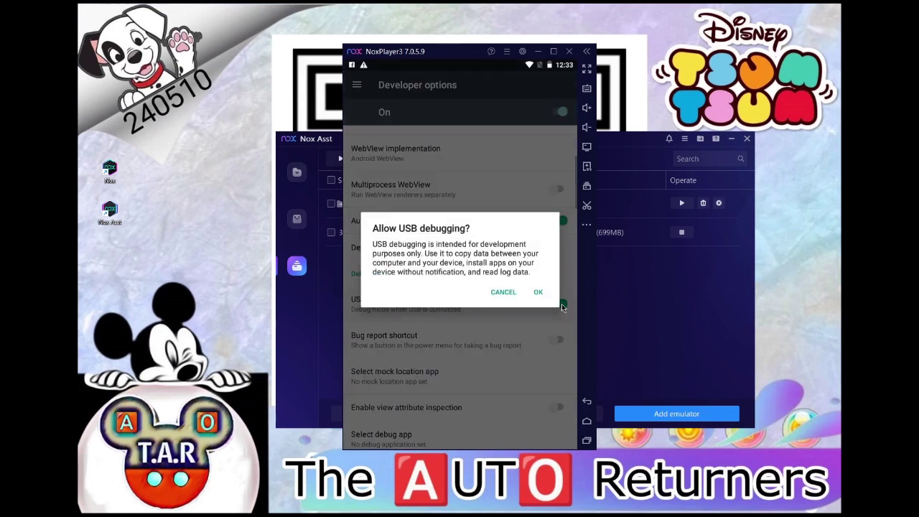
click(539, 293)
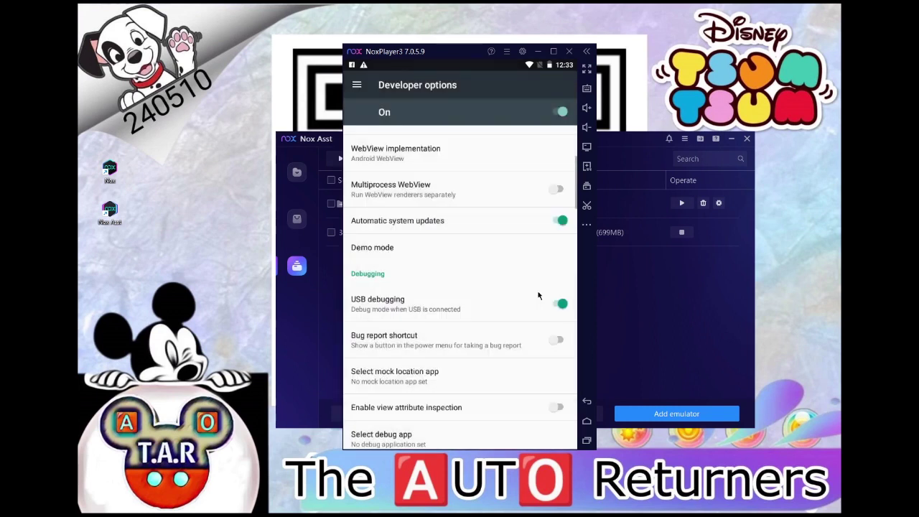
click(587, 404)
click(587, 405)
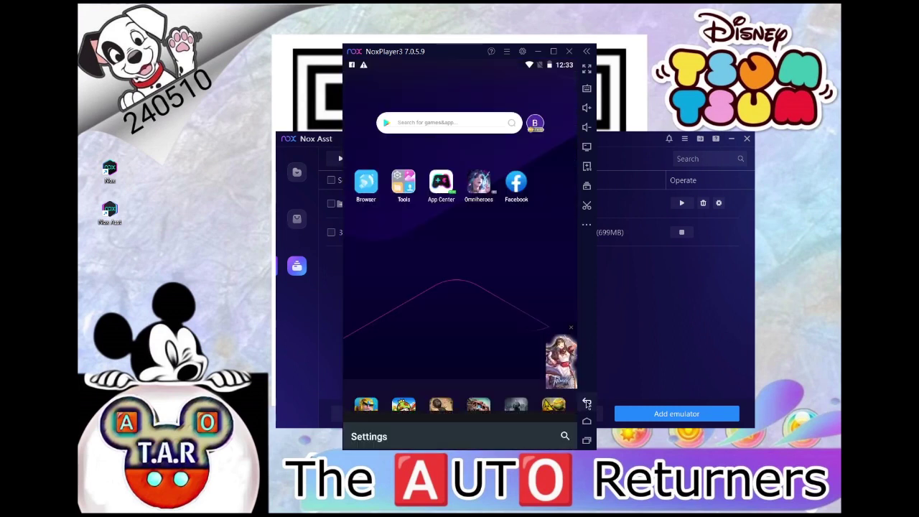
Step: Launch the Play Store from the Tools folder and begin Google sign-in
click(407, 193)
scroll(463, 201, down, 1)
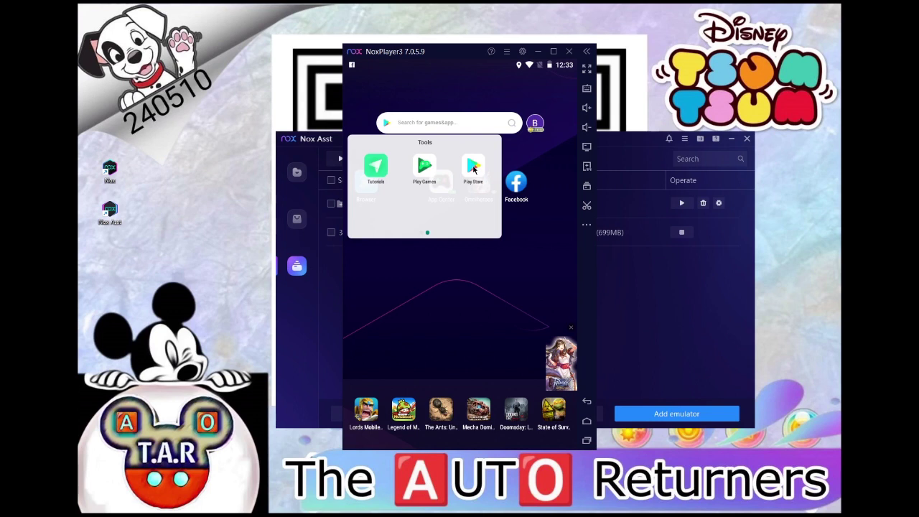
click(474, 169)
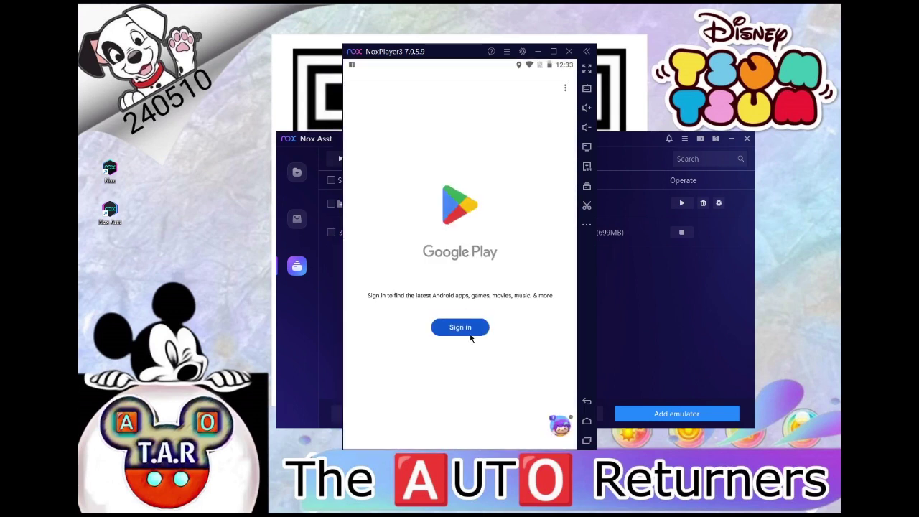
click(468, 328)
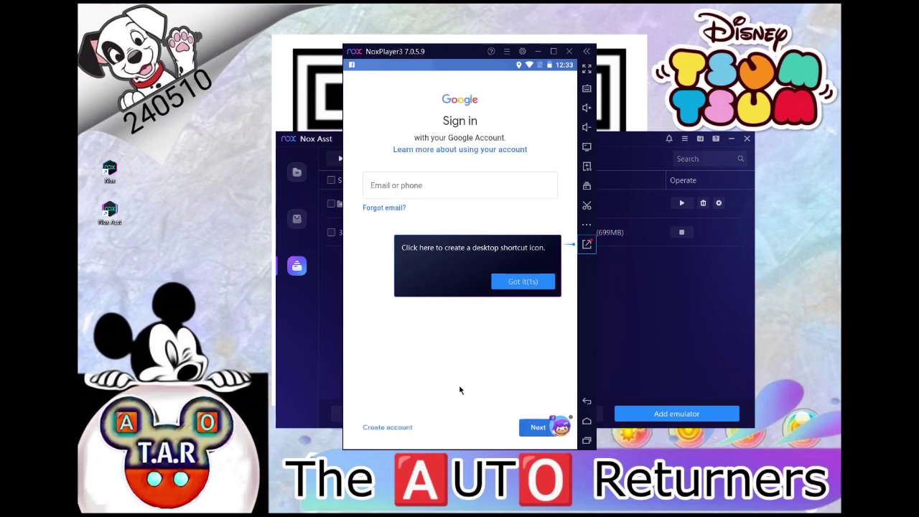
Step: Enter the Google account e-mail and password, then accept the terms of service
click(443, 192)
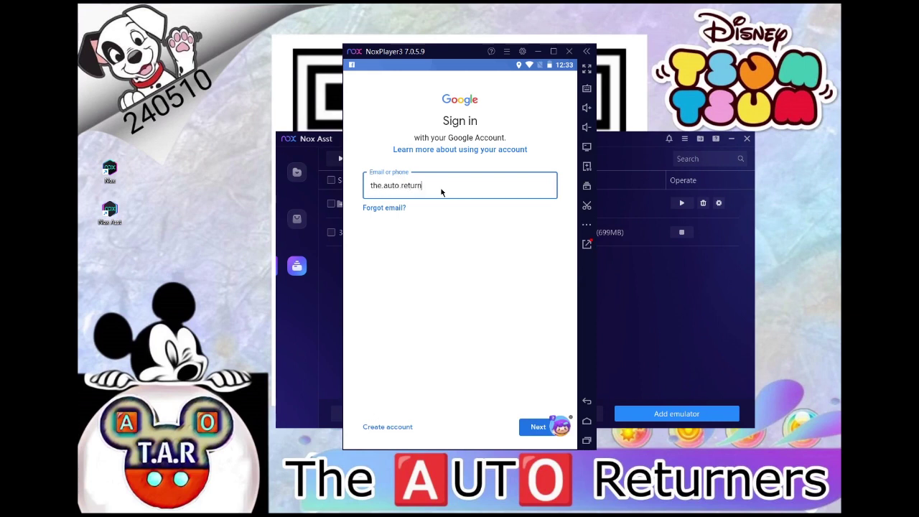
key(Return)
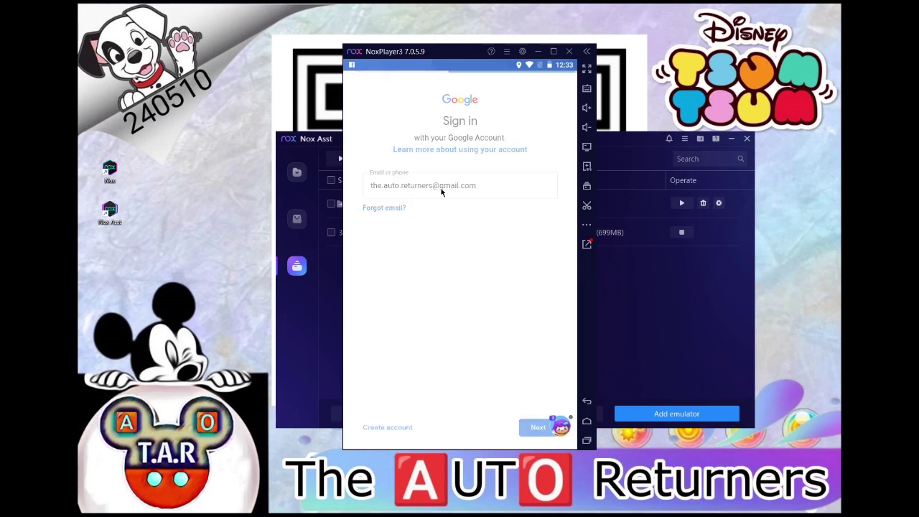
click(544, 426)
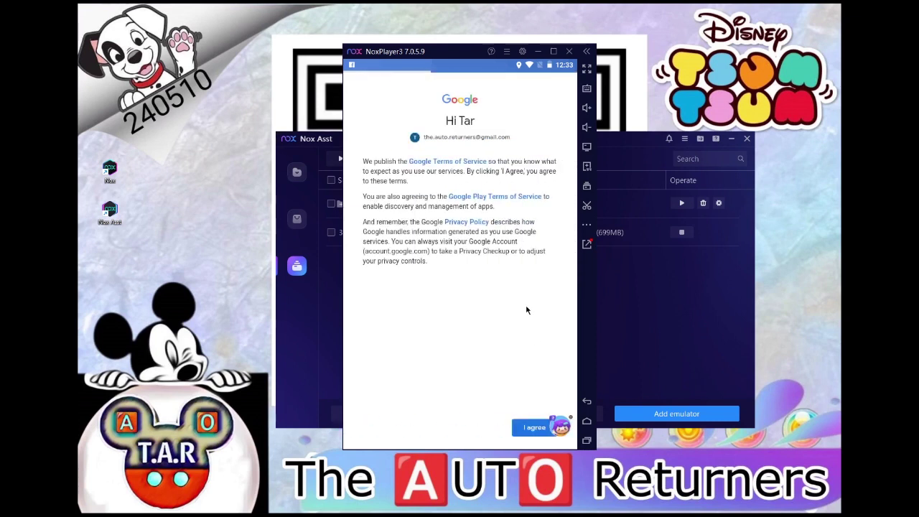
click(528, 428)
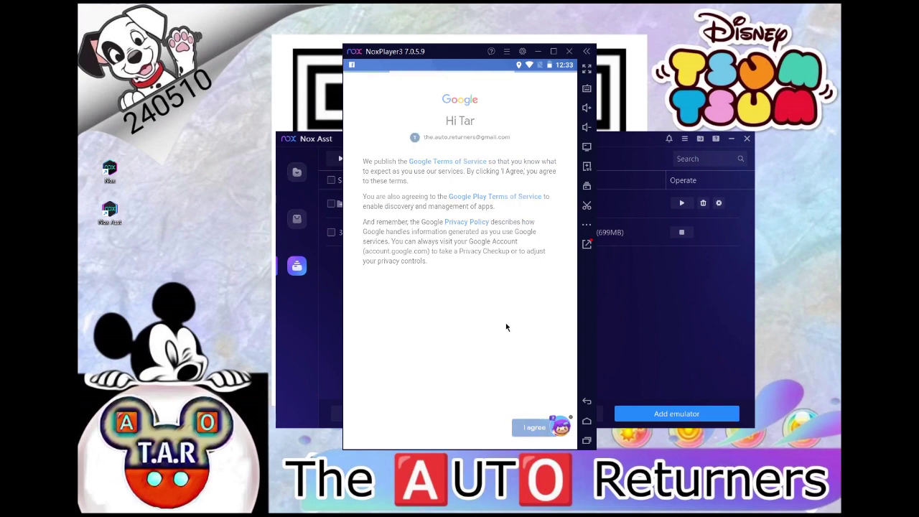